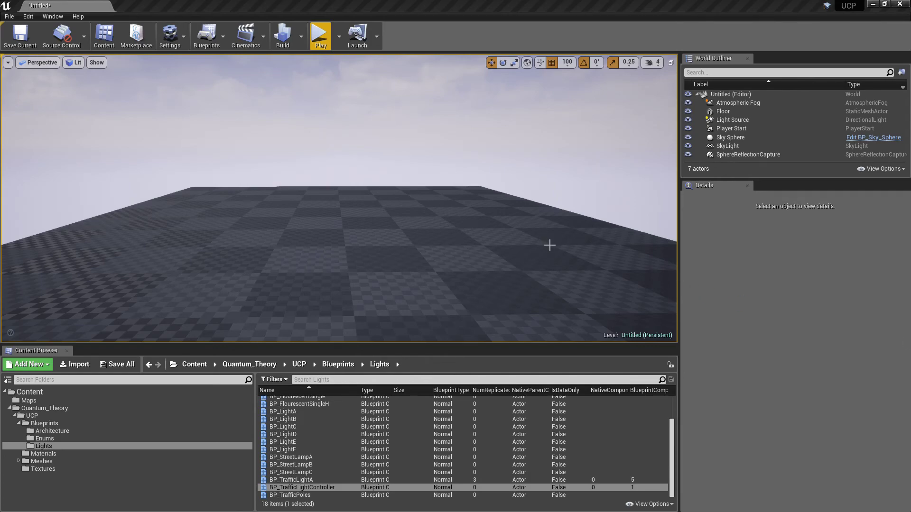
Open the Lights folder under Quantum_Theory > UCP > Blueprints and bring the traffic light blueprints into view
scroll(549, 248, "up", 2)
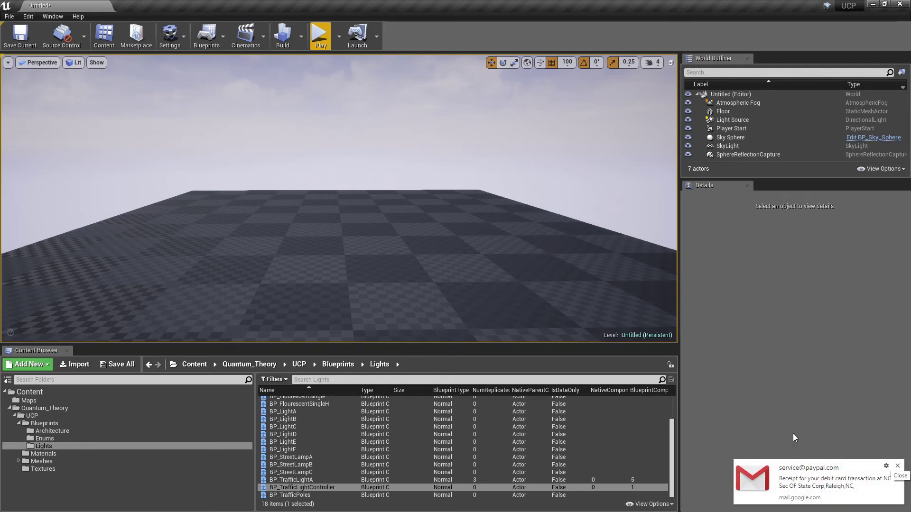
left_click(897, 466)
left_click(34, 410)
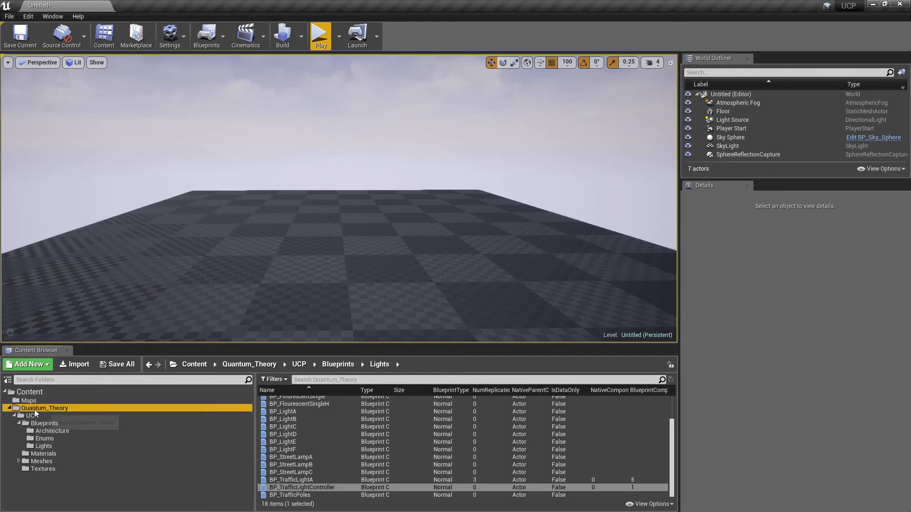
left_click(38, 416)
left_click(51, 424)
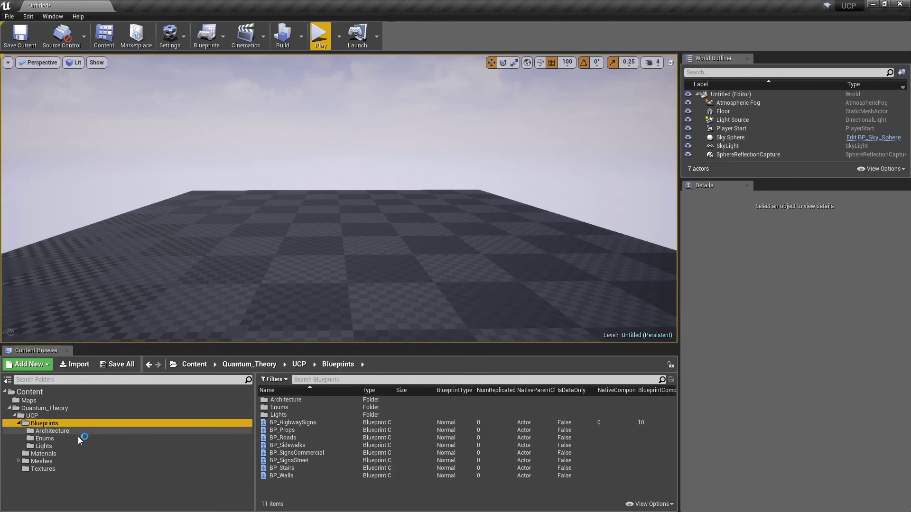
left_click(52, 446)
scroll(351, 472, "down", 3)
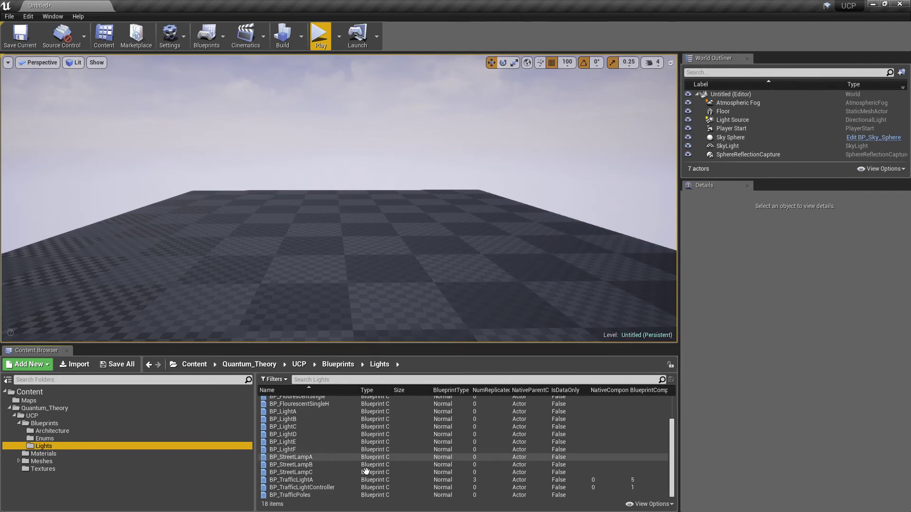
Place a BP_TrafficLightA at X -100, Y 300, Z 200 and duplicate it twice along X, 100 units apart
left_click_drag(367, 480, 268, 270)
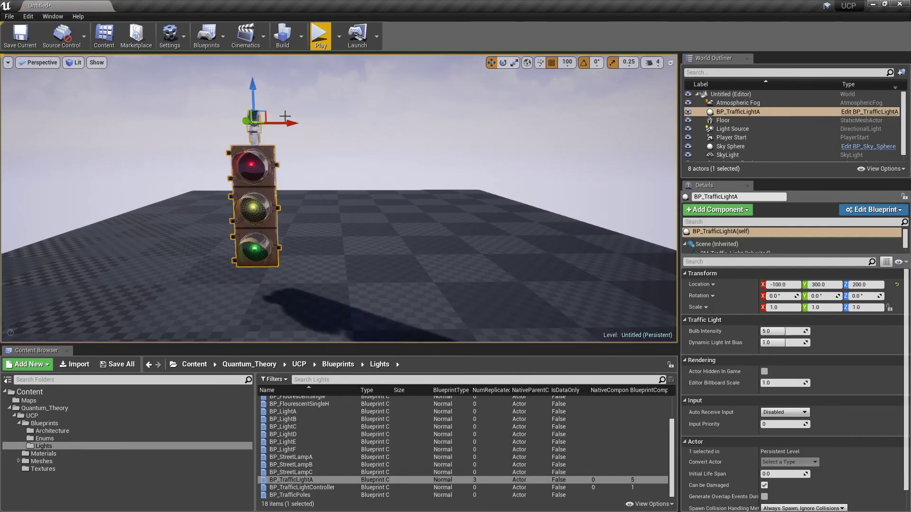
left_click_drag(281, 124, 492, 136, "alt")
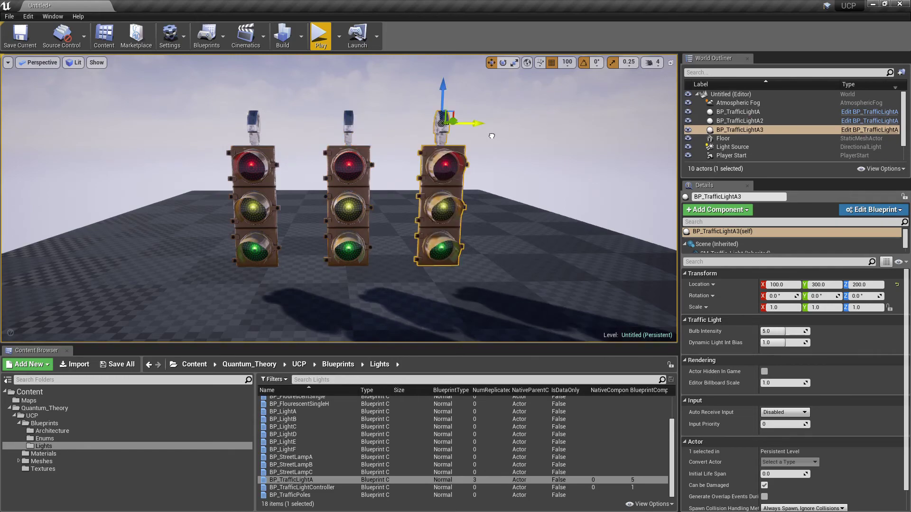
right_click_drag(386, 211, 408, 222)
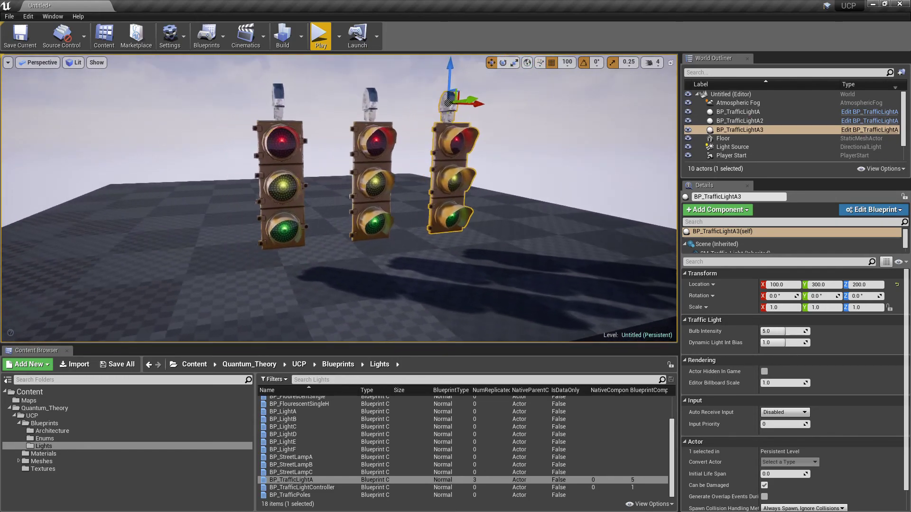
right_click_drag(441, 132, 427, 134)
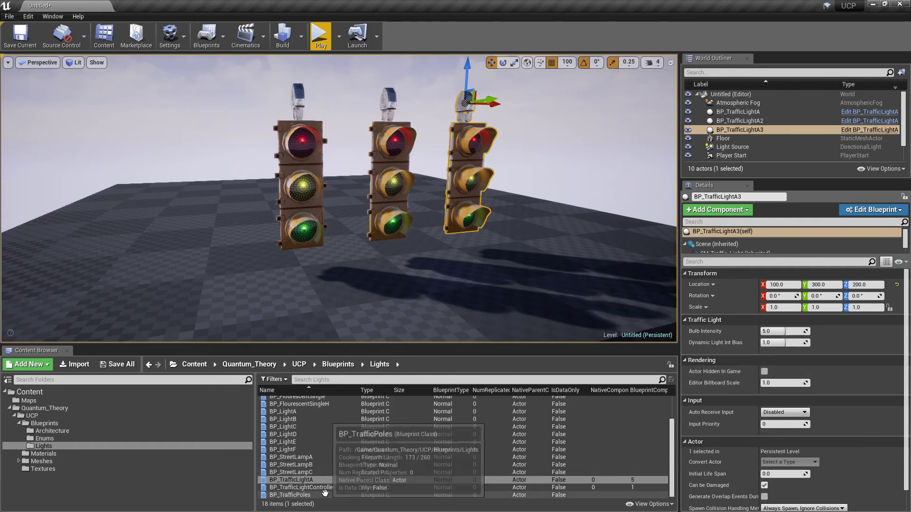
Place a BP_TrafficLightController at X -200, Y 300, Z 100 and add one element each to its Green, Red and Blinking Lights arrays
left_click_drag(304, 487, 204, 180)
key("g")
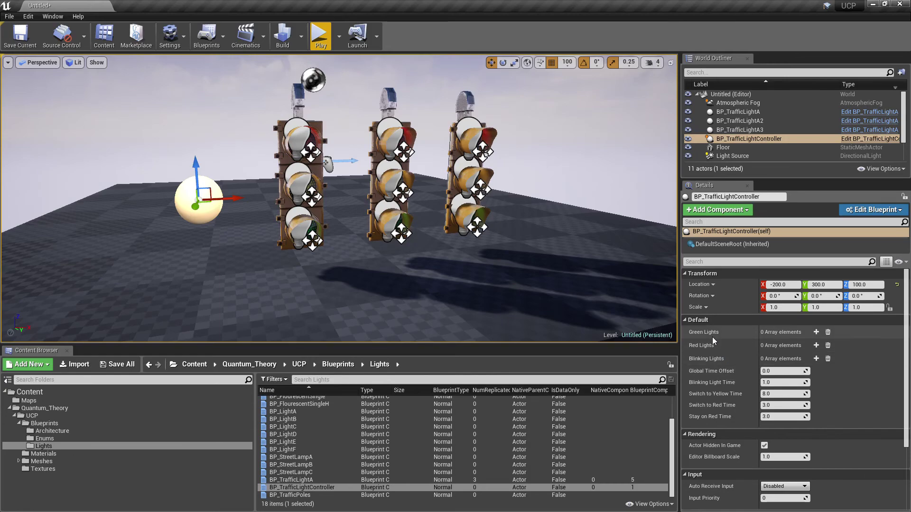
left_click(816, 333)
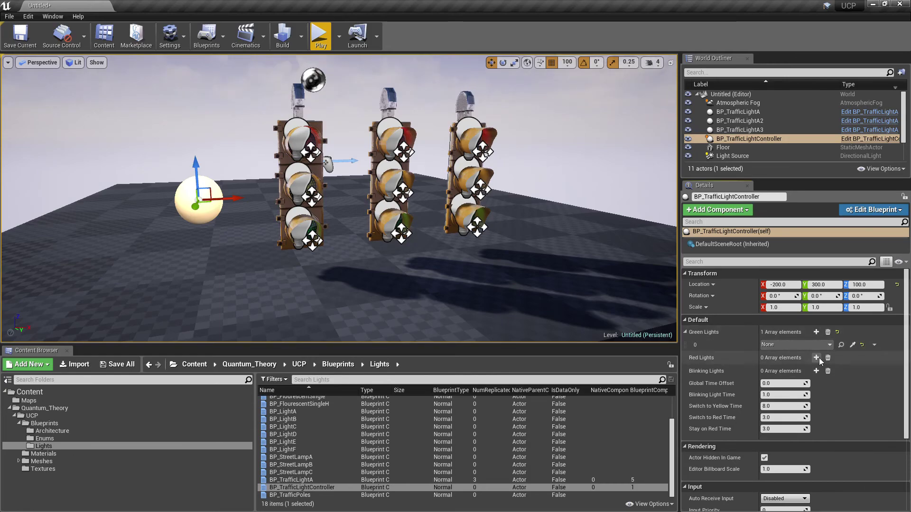
left_click(817, 357)
left_click(817, 382)
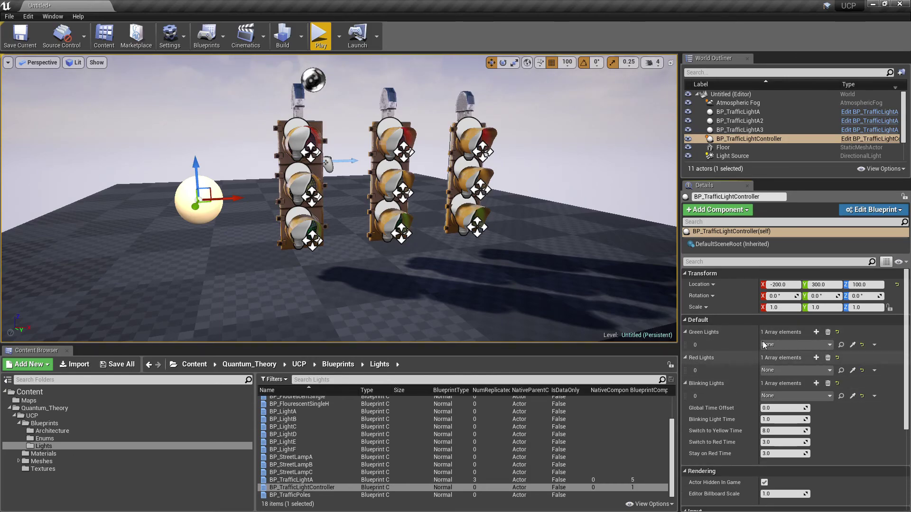
Pick BP_TrafficLightA for the controller's Green Lights, BP_TrafficLightA2 for Red Lights and BP_TrafficLightA3 for Blinking Lights
left_click(852, 346)
left_click(292, 174)
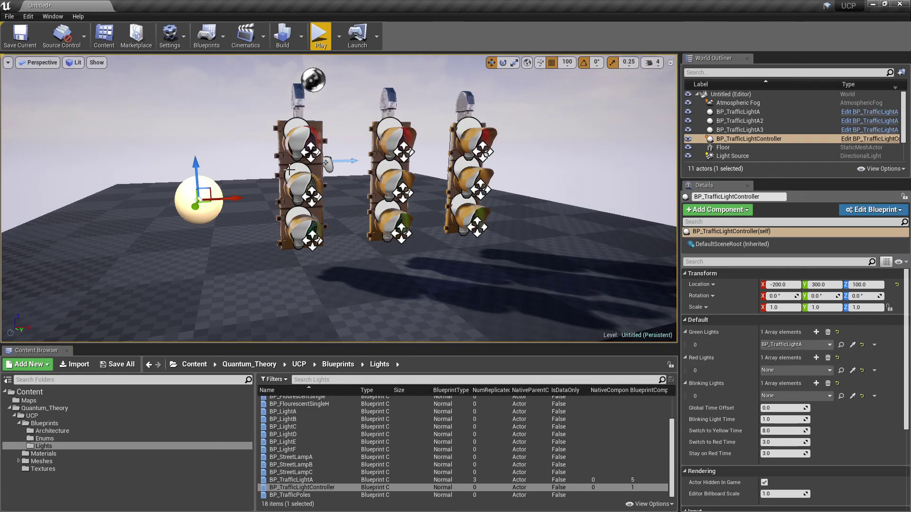
left_click(853, 370)
left_click(387, 163)
left_click(853, 396)
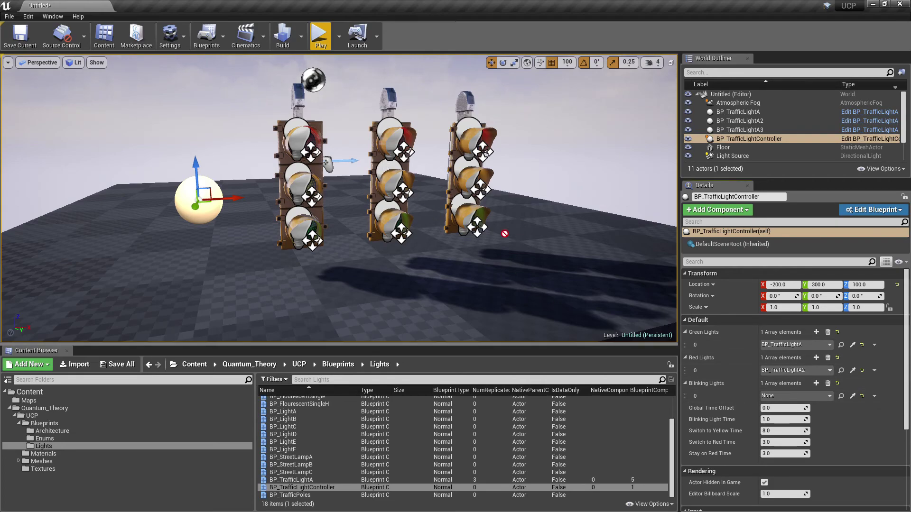
left_click(460, 166)
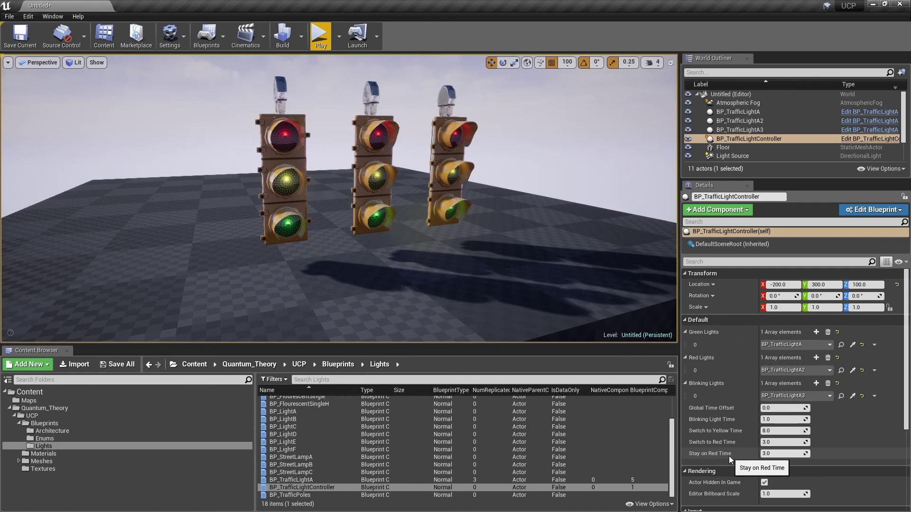
Play the level, observe the three traffic lights cycling from the front, and stop the play session
middle_click_drag(538, 272, 586, 274)
right_click_drag(538, 272, 519, 280)
left_click(359, 110)
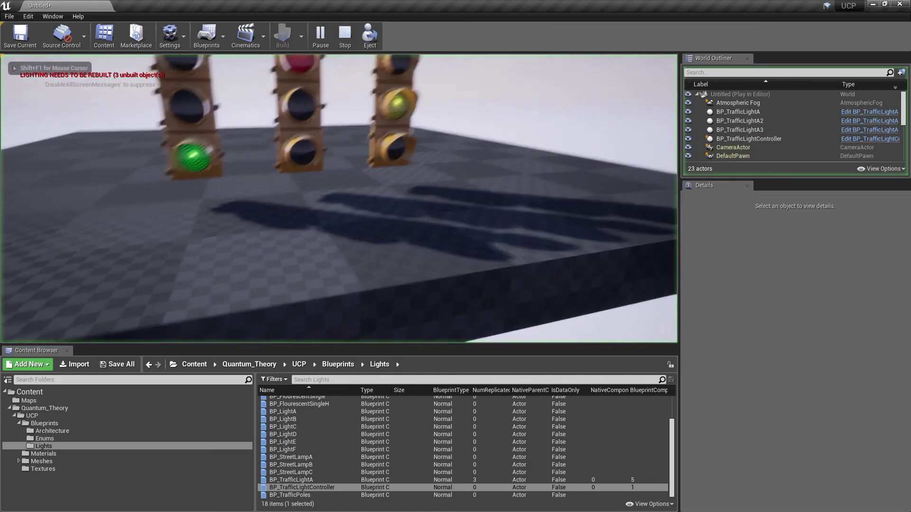
key("w")
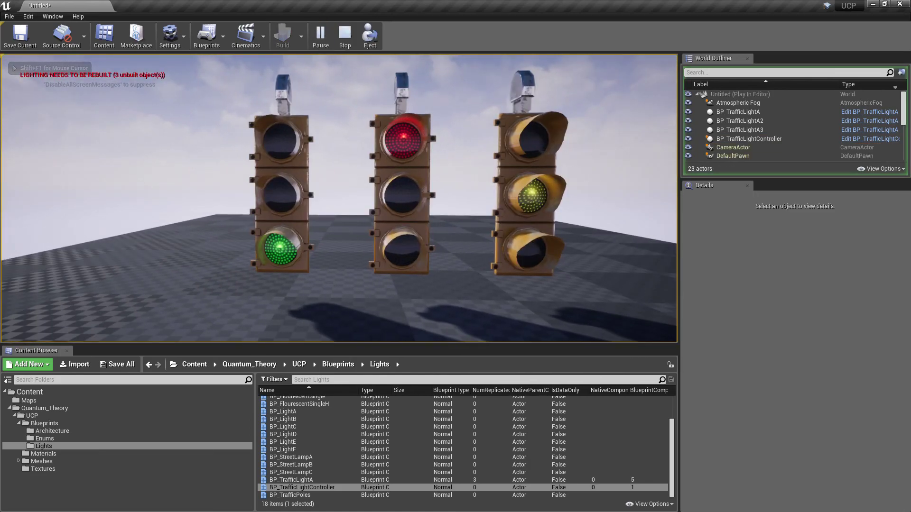
key("d")
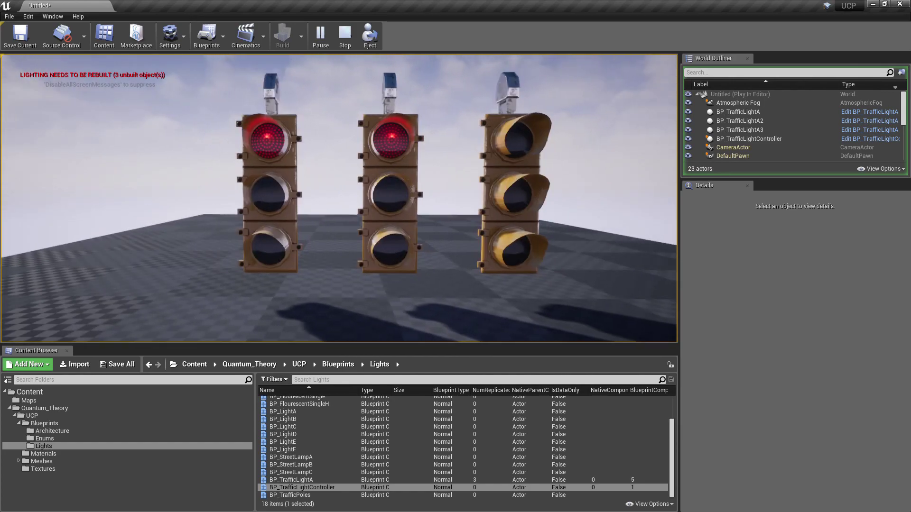
key("Escape")
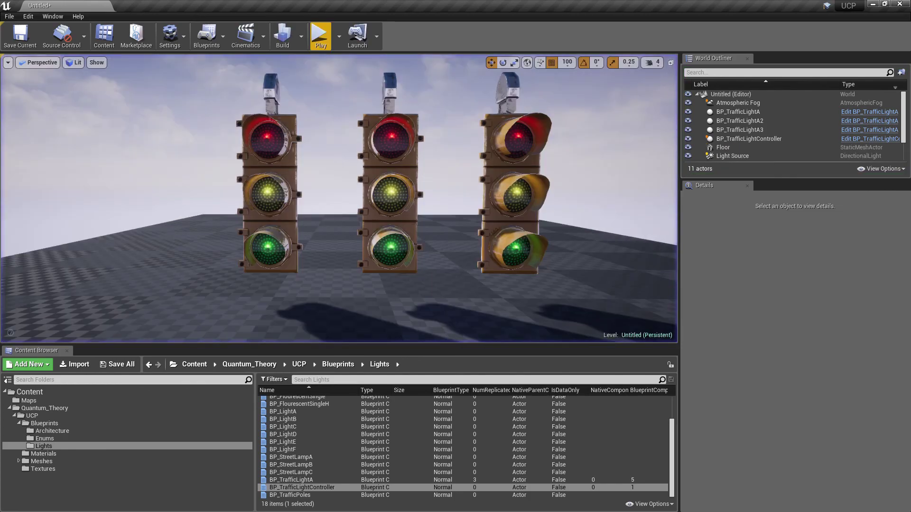
Place two more BP_TrafficLightA actors behind the first group, and a second BP_TrafficLightController at X -300, Y 100, Z 100
right_click_drag(335, 184, 393, 204)
key("g")
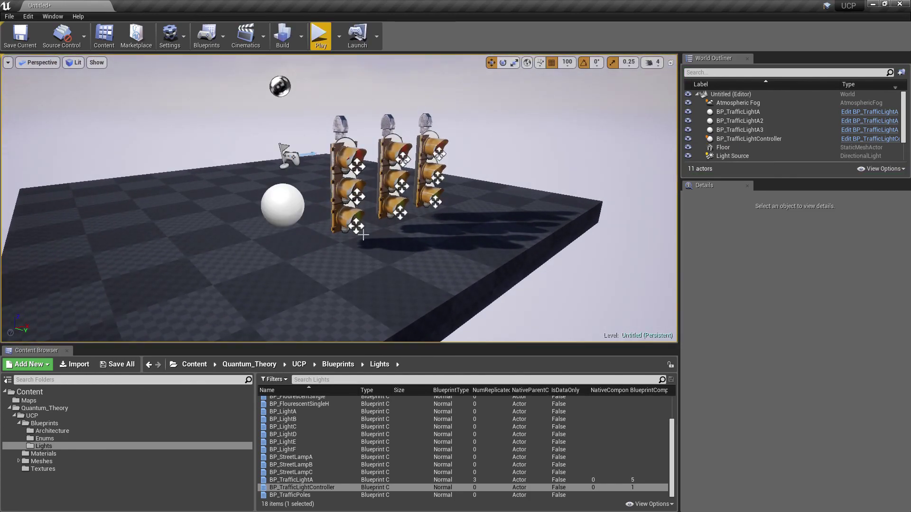
left_click_drag(291, 480, 274, 119)
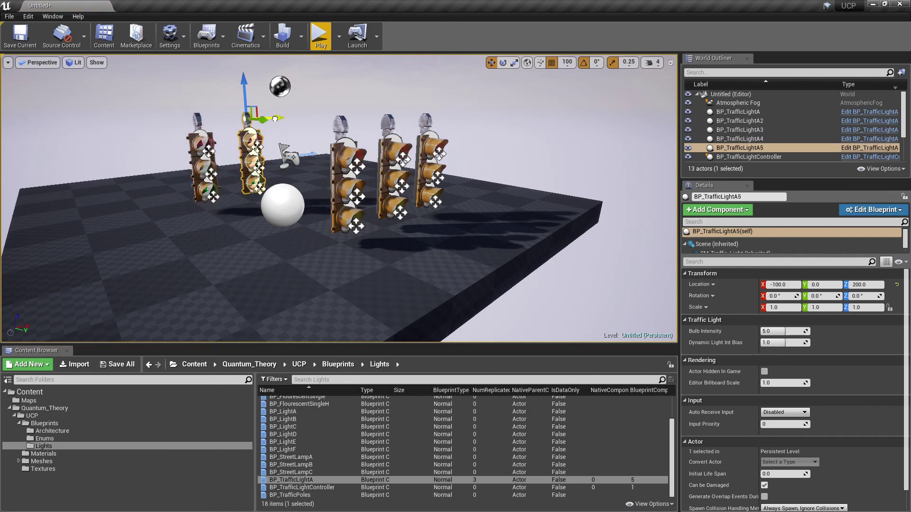
left_click_drag(301, 487, 162, 164)
right_click_drag(162, 164, 114, 166)
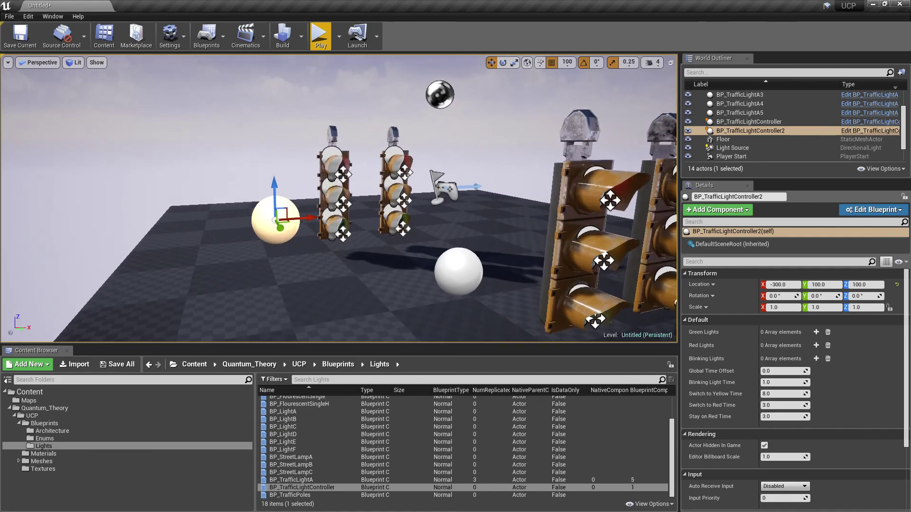
Assign BP_TrafficLightA5 to the second controller's Green Lights and BP_TrafficLightA4 to its Red Lights, and set Global Time Offset to 5
left_click(816, 332)
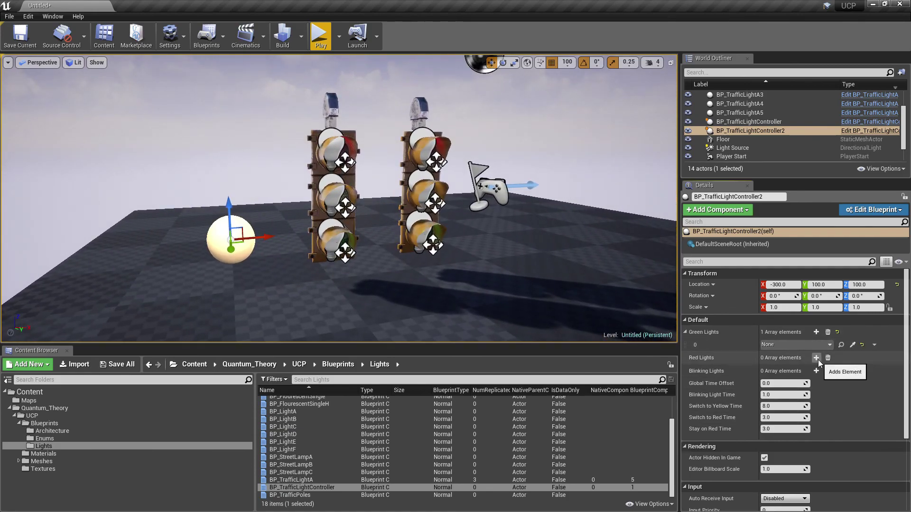
left_click(816, 358)
left_click(423, 182)
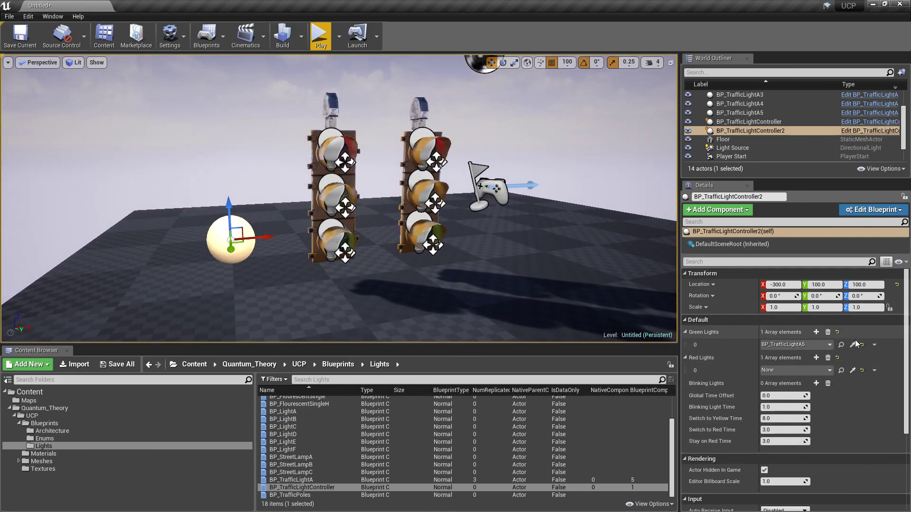
left_click(852, 371)
left_click(334, 173)
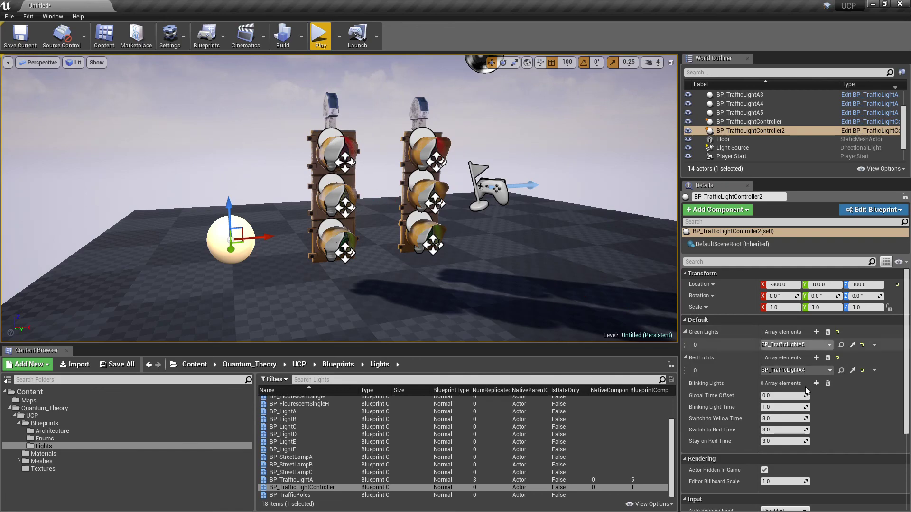
left_click(797, 396)
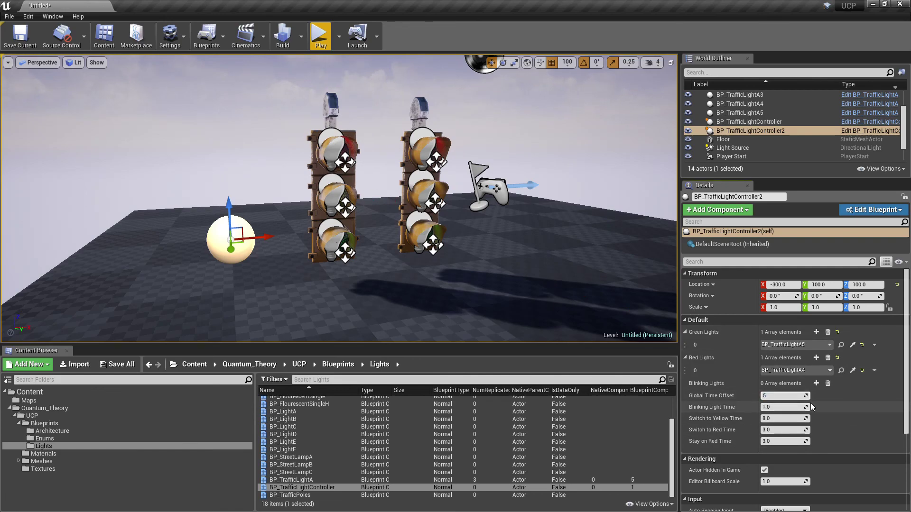
key("Return")
Play the level with both traffic light groups in view and compare the timing of their light changes
middle_click_drag(502, 230, 526, 242)
key("g")
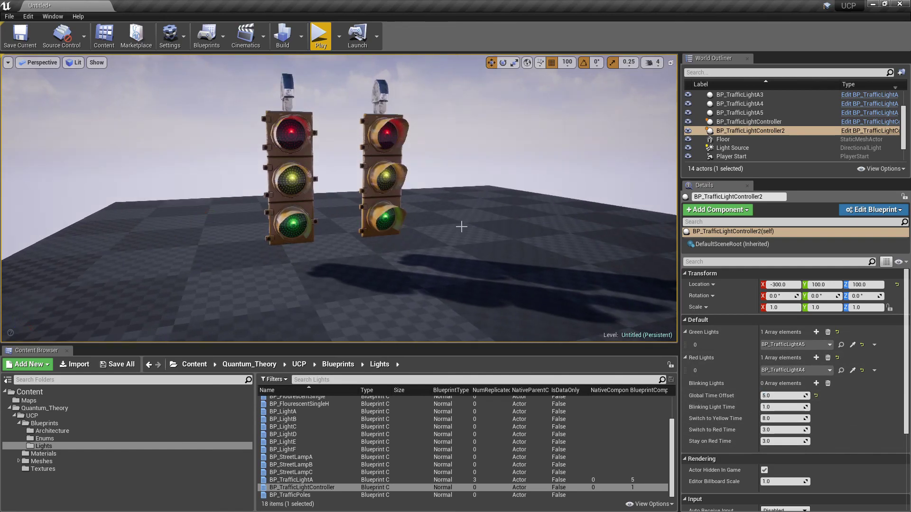
key("s")
right_click_drag(461, 227, 482, 224)
key("s")
left_click(322, 40)
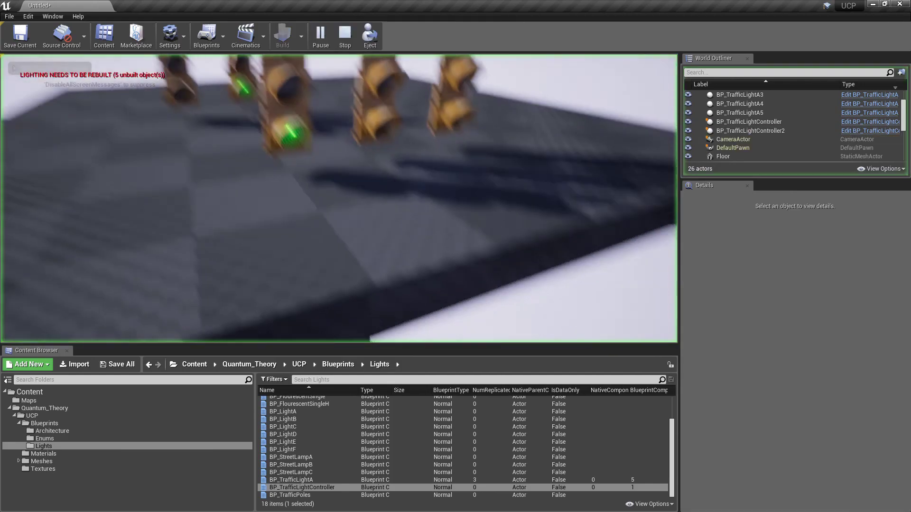
key("w")
key("s")
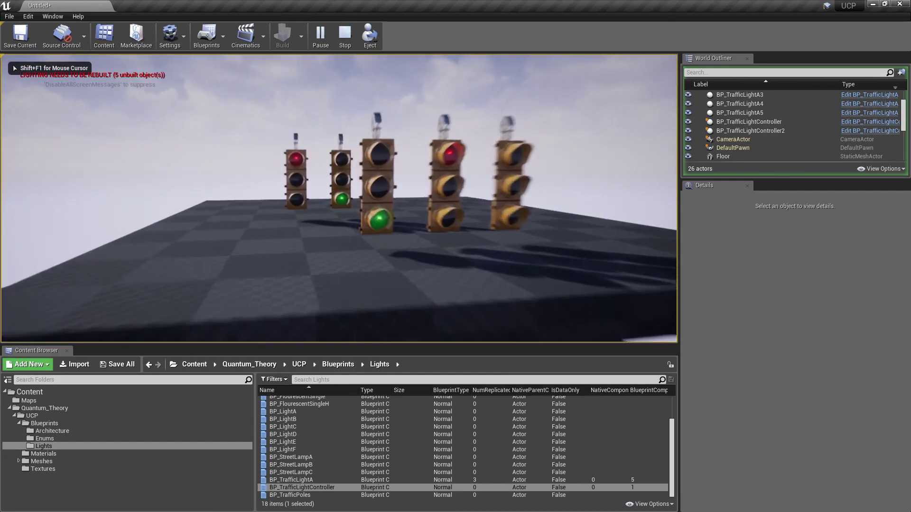
key("w")
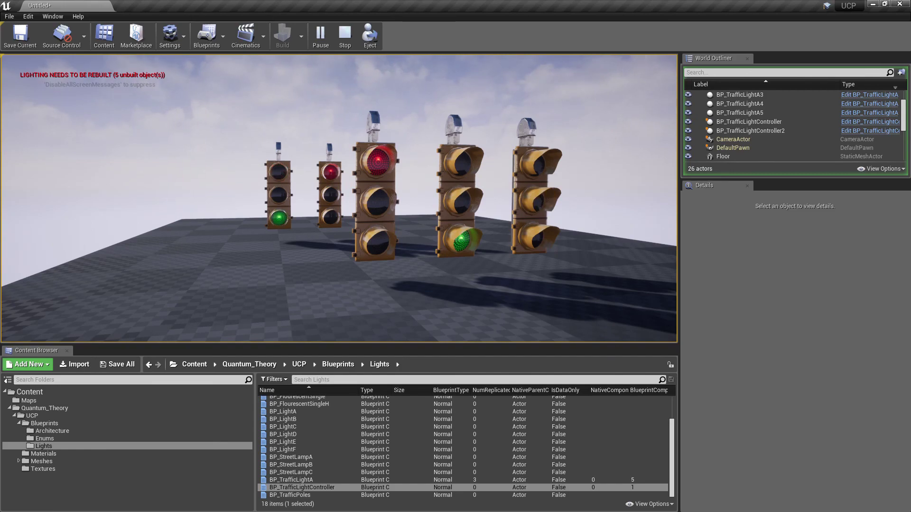
key("a")
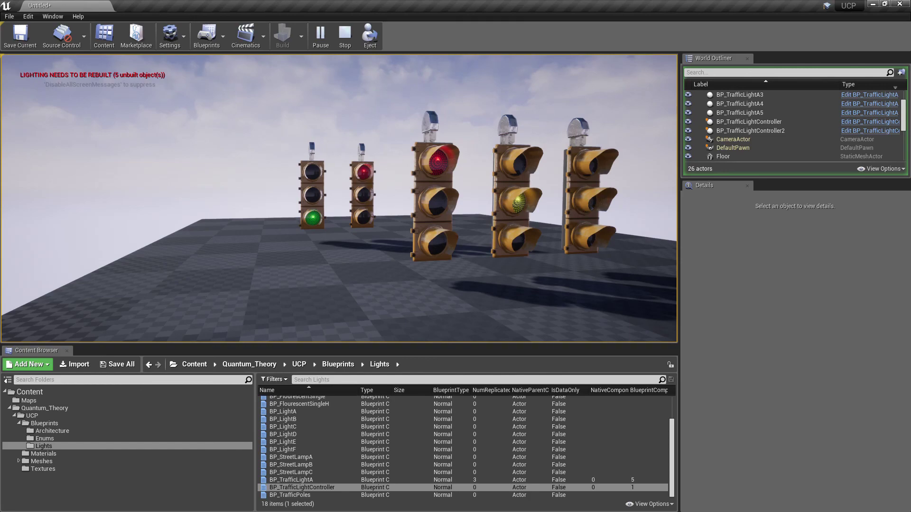
key("w")
key("s")
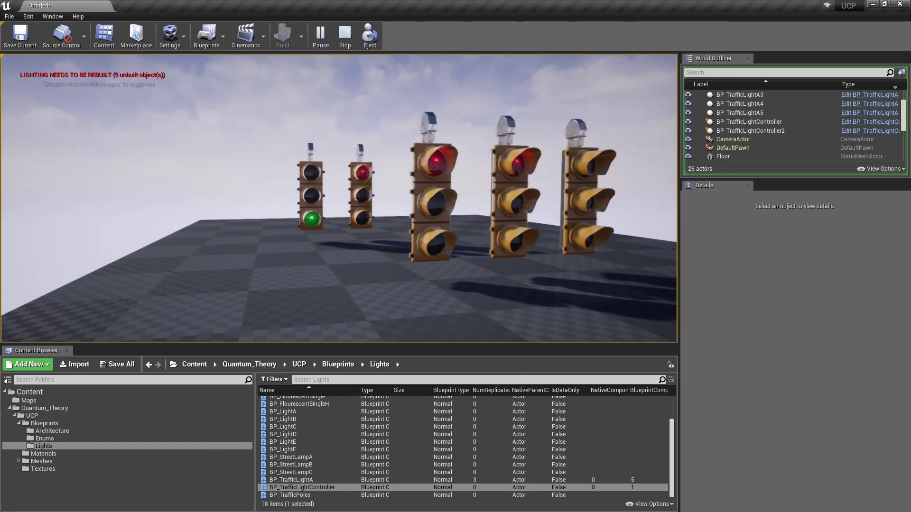